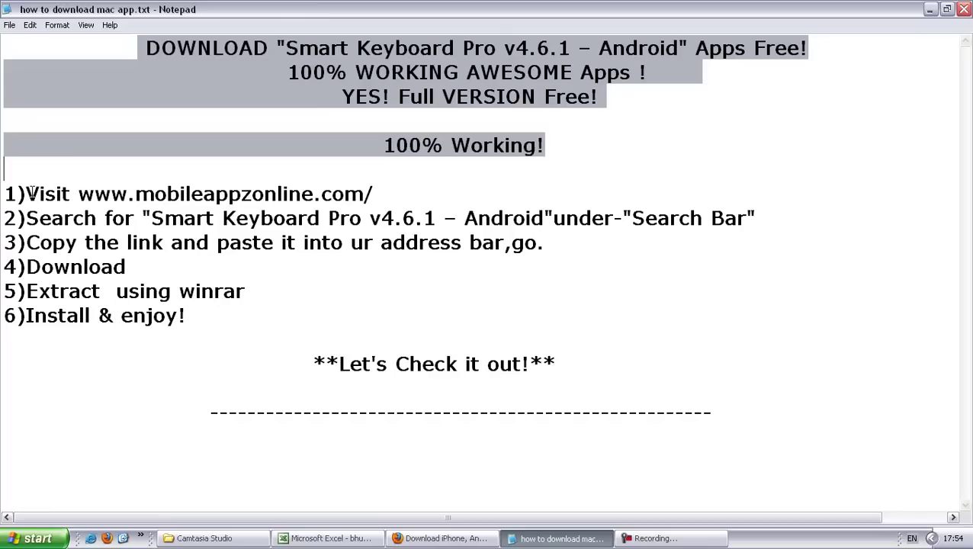
Read the Notepad download and install steps, then bring up mobileappzonline.com in Firefox.
mouse_move(5, 192)
mouse_down()
mouse_move(412, 239)
mouse_move(22, 288)
mouse_up()
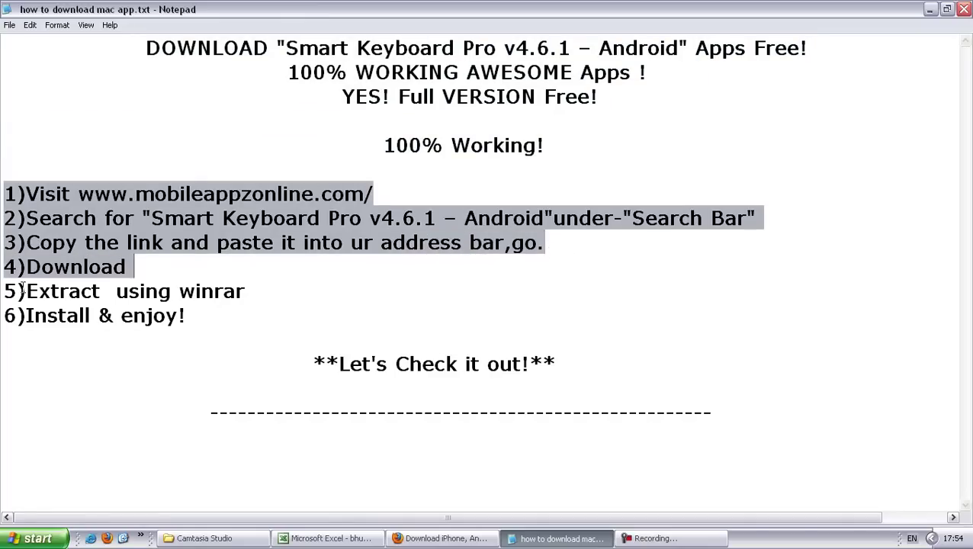
mouse_move(4, 290)
mouse_down()
mouse_move(368, 357)
mouse_move(580, 360)
mouse_up()
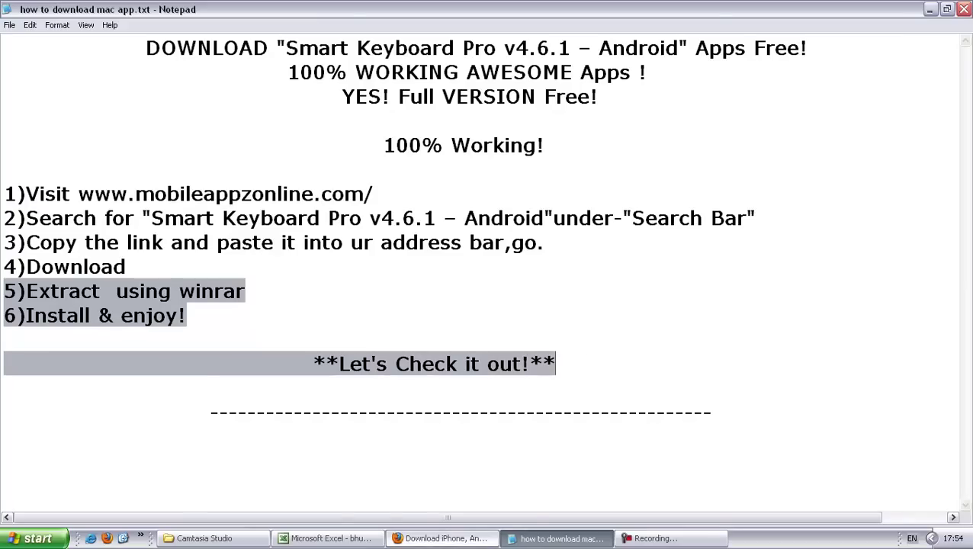
click(442, 538)
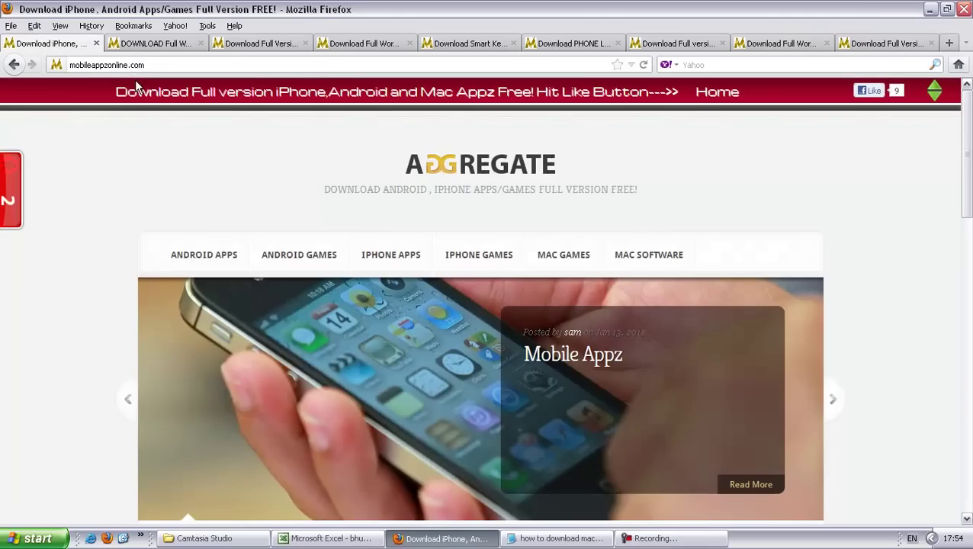
Select the mobileappzonline.com web address in the address bar.
click(107, 65)
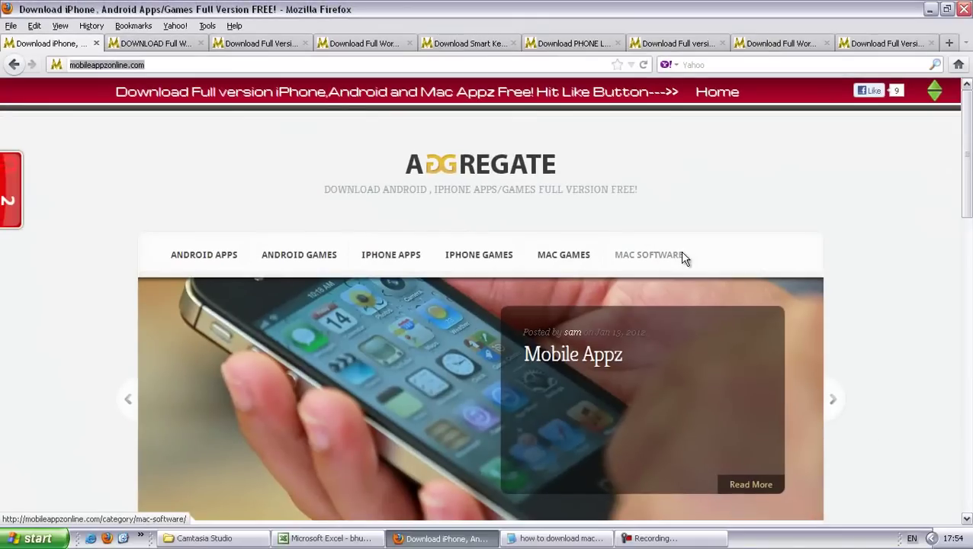
Paste 'Smart Keyboard Pro v4.6.1 - Android' into the site search and open its article tab.
click(966, 298)
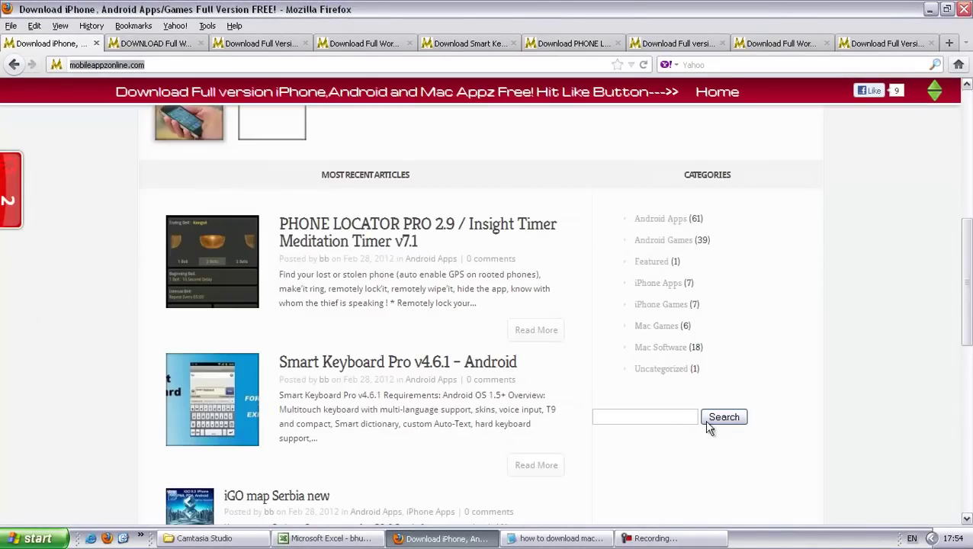
click(673, 412)
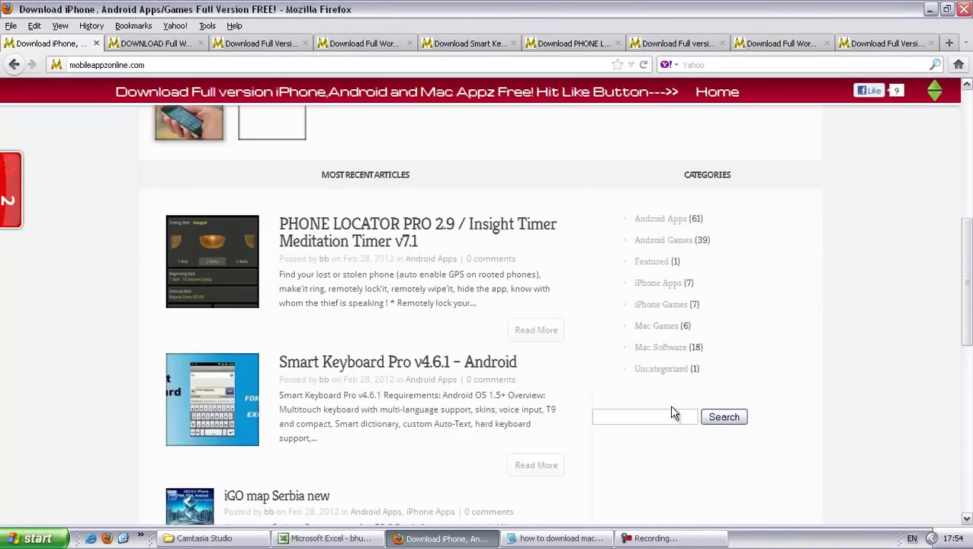
click(671, 413)
key(ctrl+v)
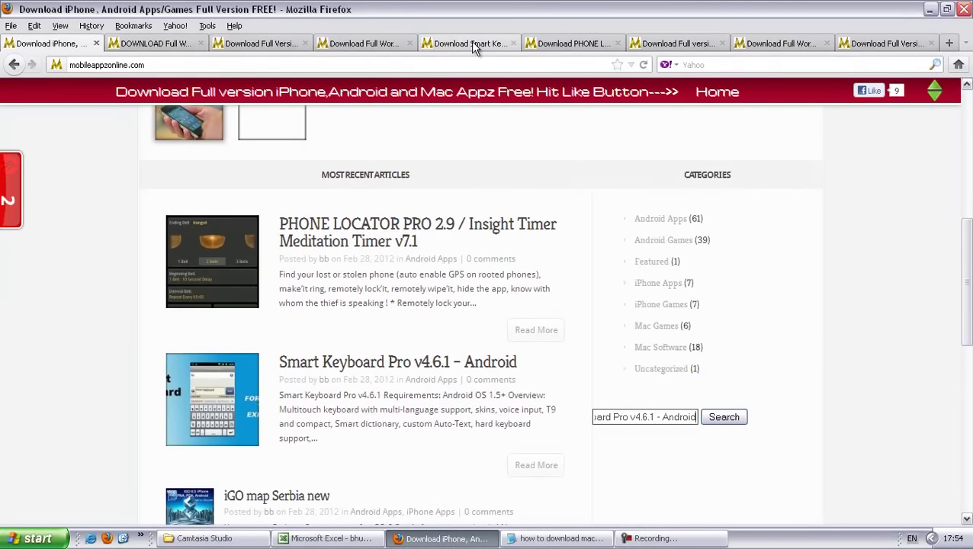
click(470, 44)
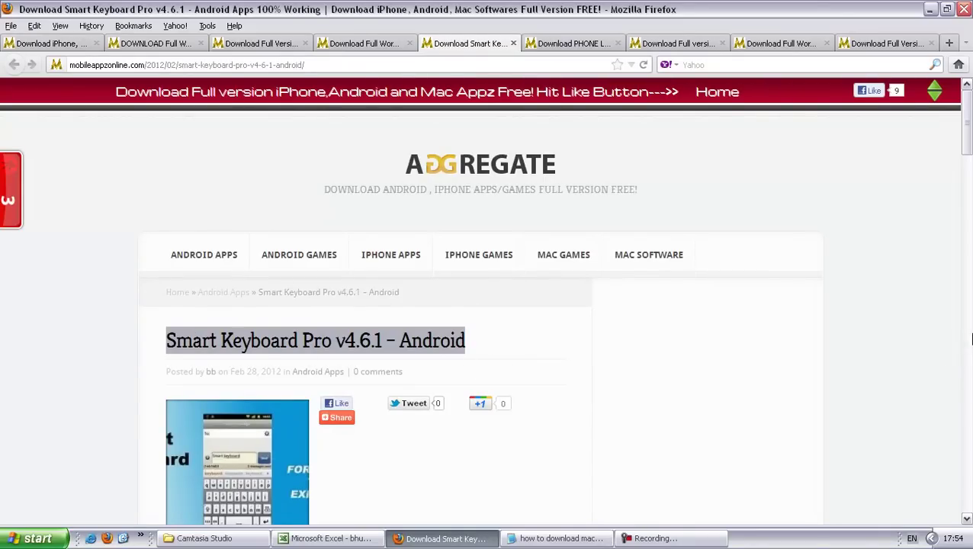
Scroll past the article header, description and languages list to the download links.
click(969, 348)
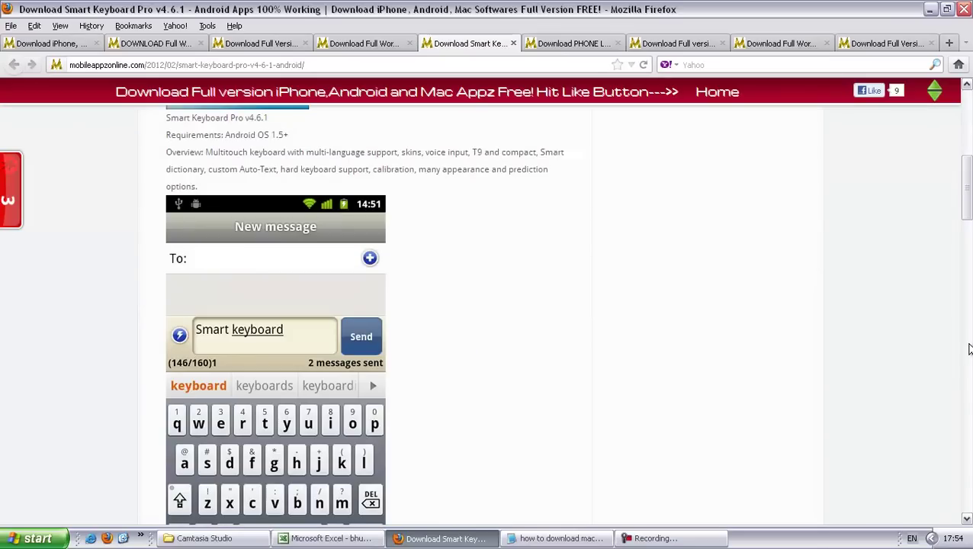
click(969, 348)
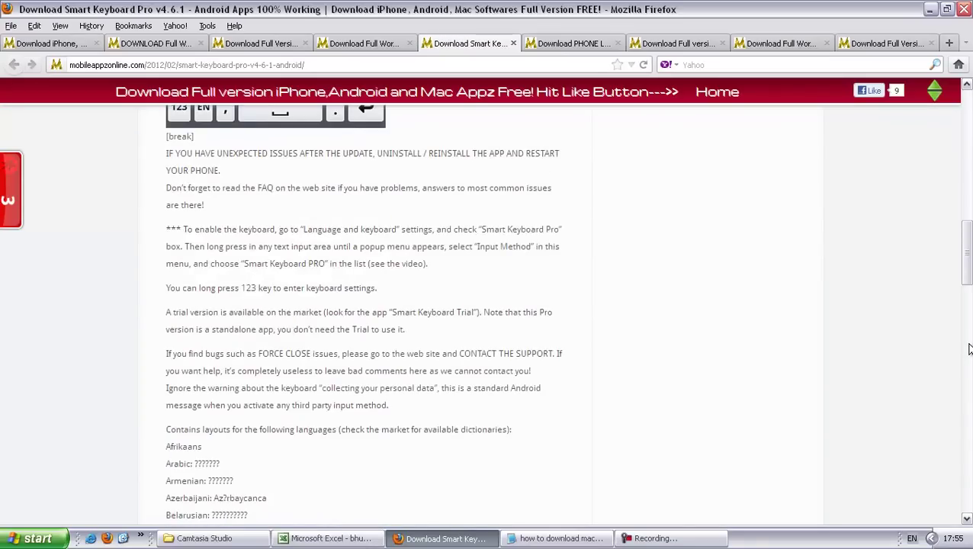
click(969, 348)
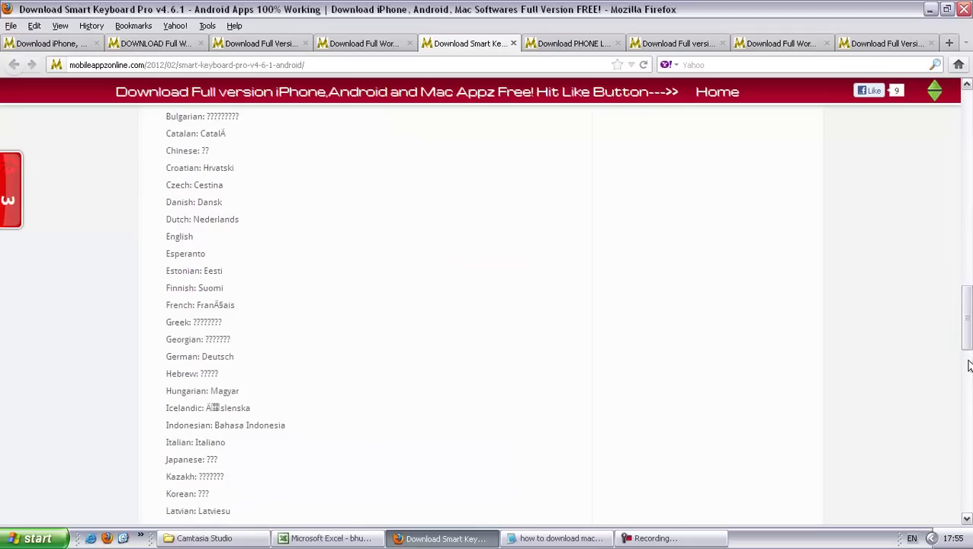
click(967, 367)
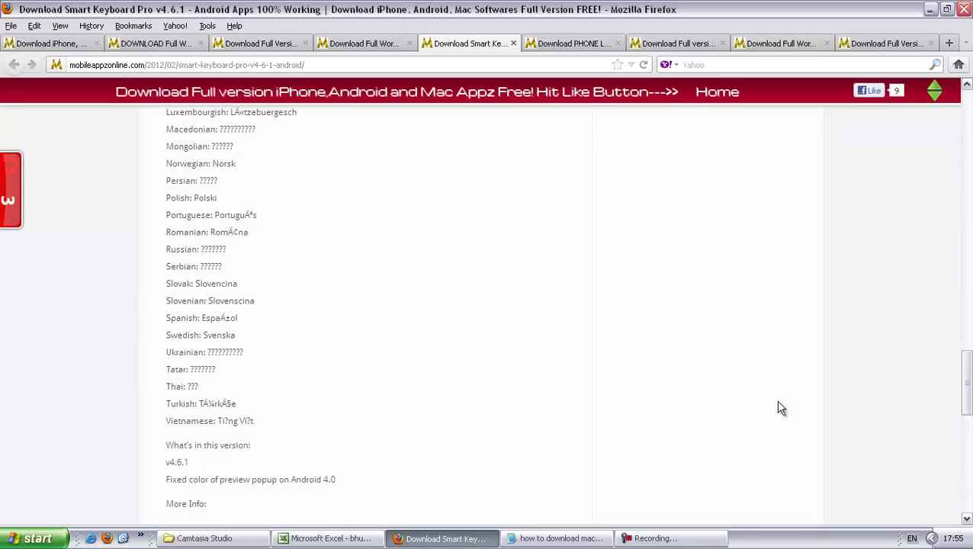
scroll(781, 407, down, 3)
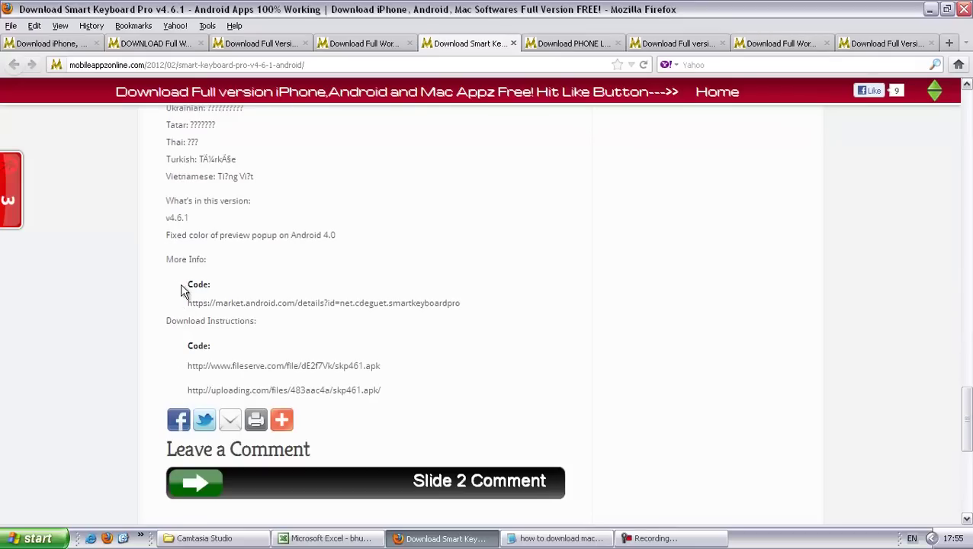
drag(188, 284, 465, 418)
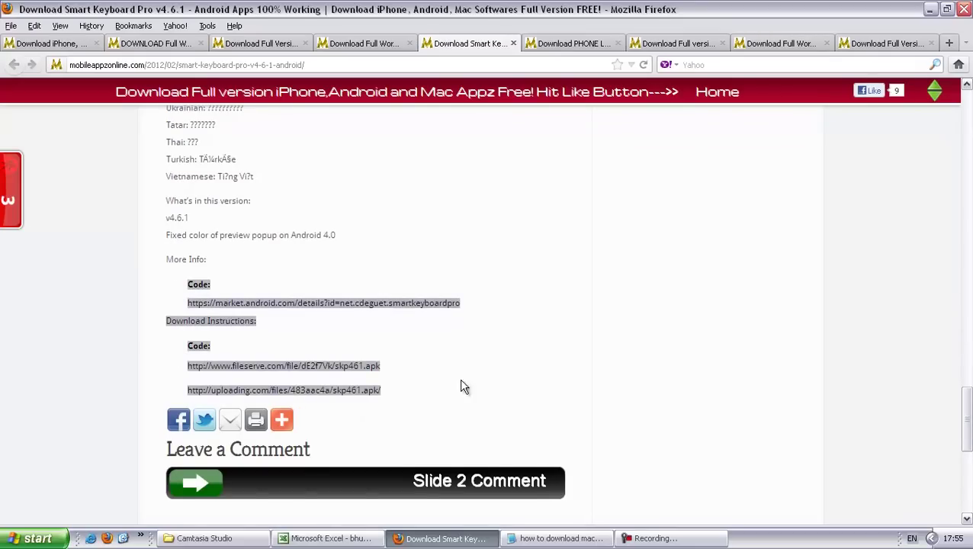
click(651, 397)
scroll(651, 397, up, 1)
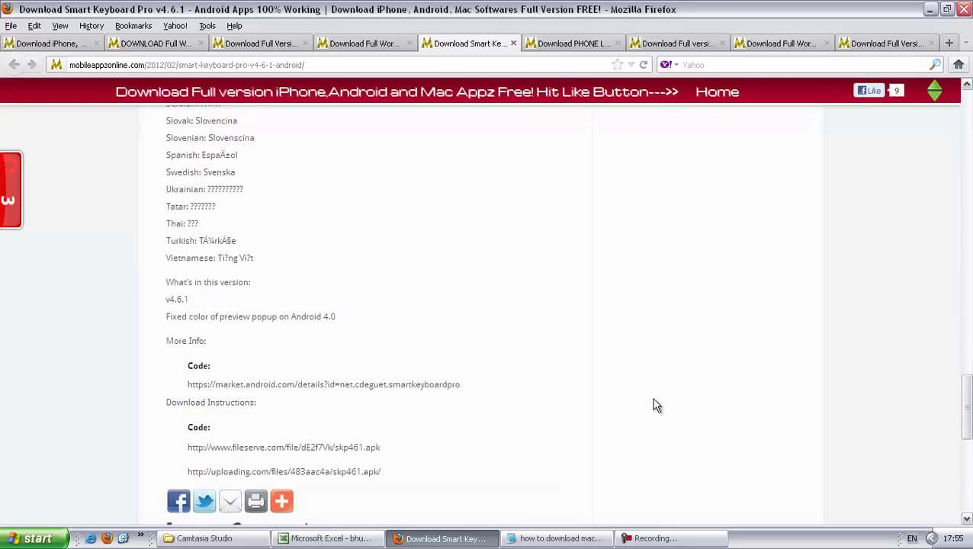